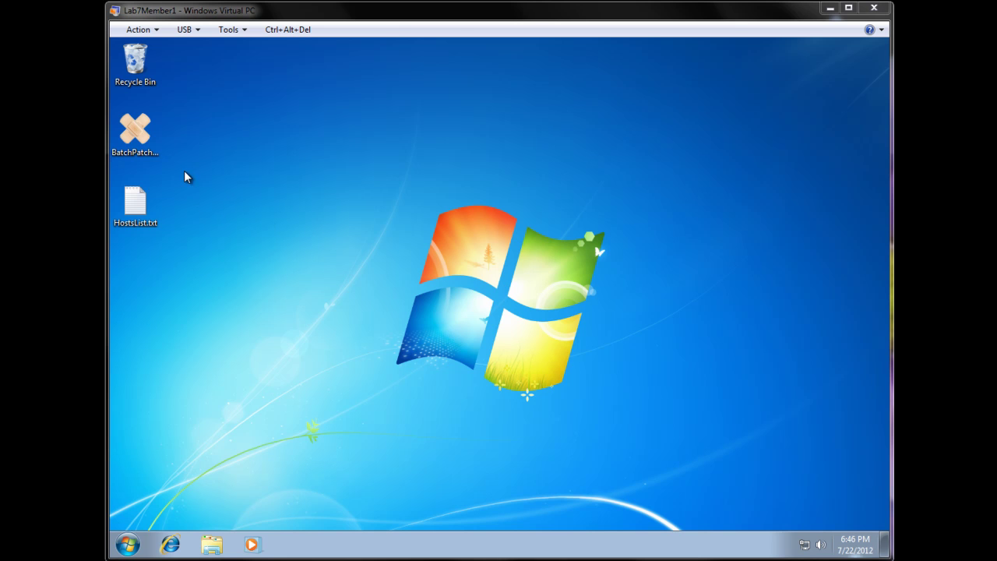
Launch BatchPatch and review the six host names listed in HostsList.txt
double_click(142, 138)
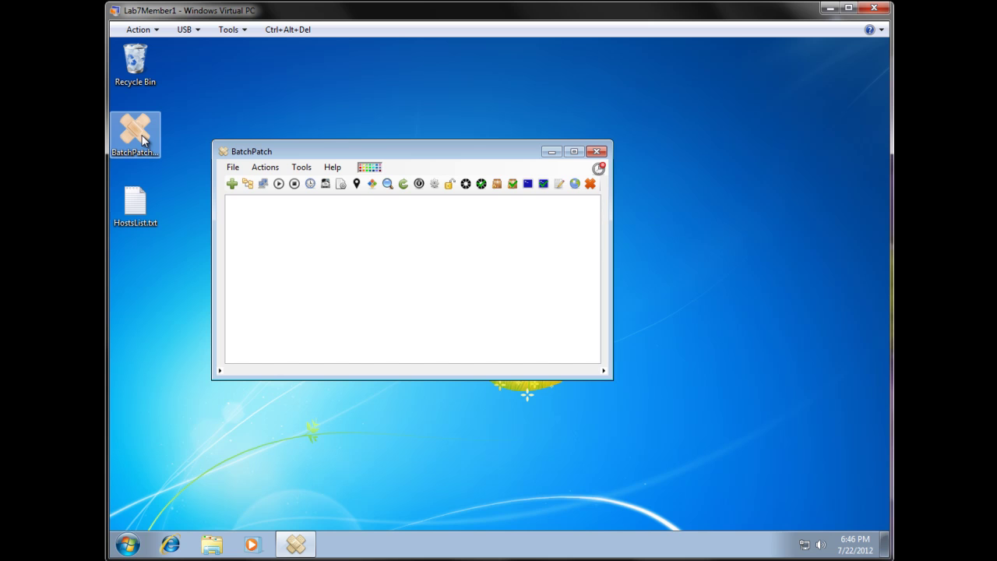
double_click(145, 203)
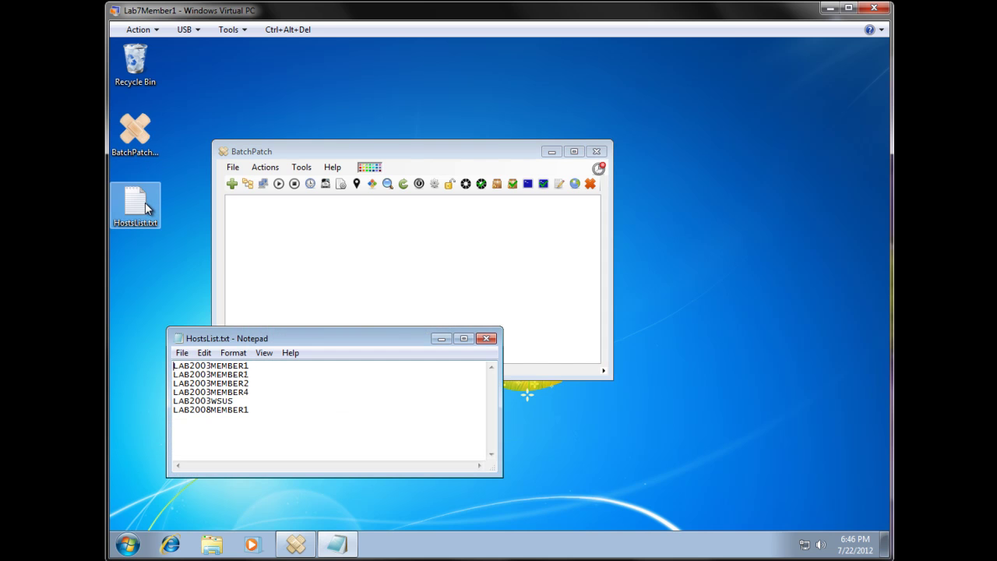
drag(258, 410, 177, 364)
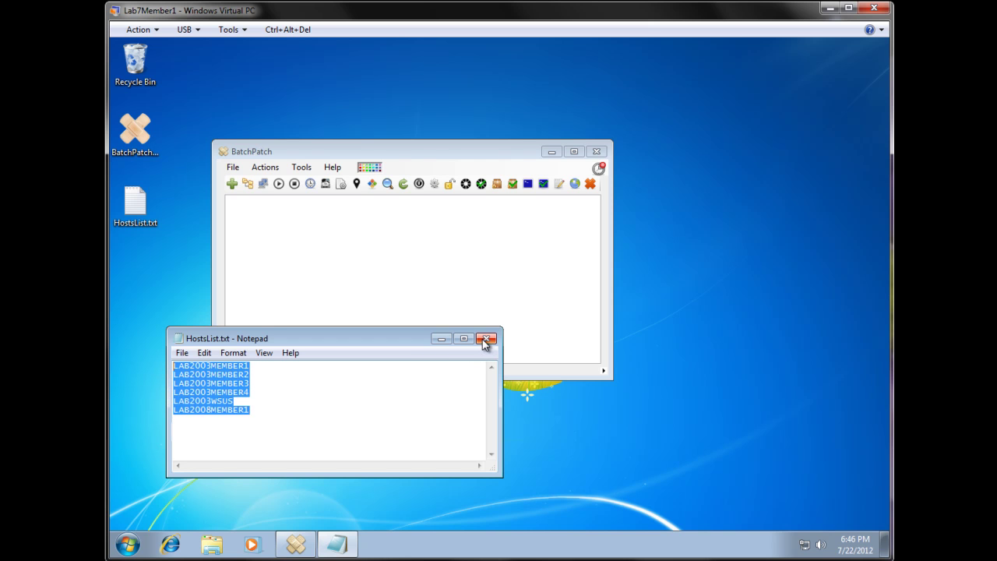
click(486, 338)
Load HostsList.txt into the BatchPatch grid and select all six host rows
drag(145, 217, 291, 262)
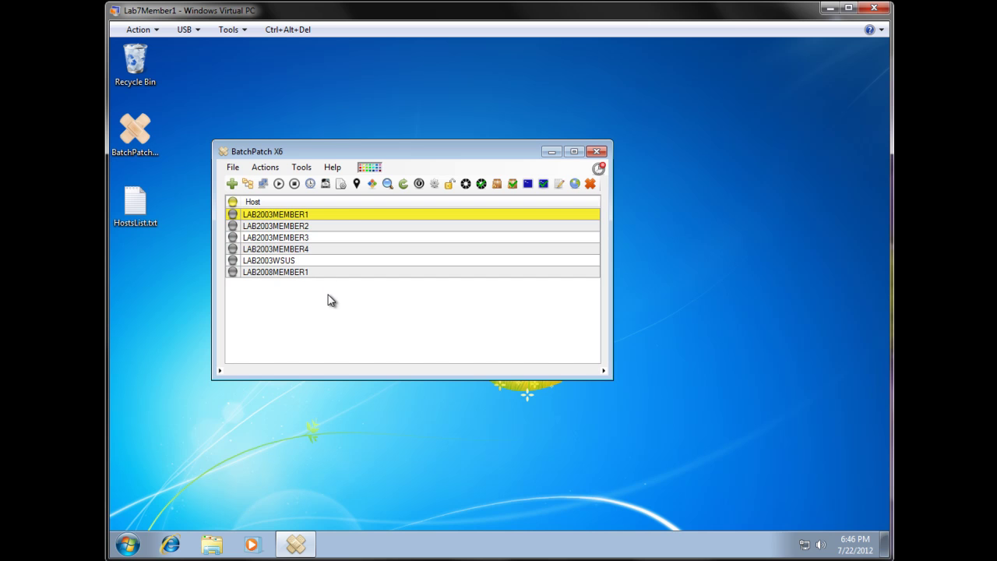
drag(312, 158, 279, 171)
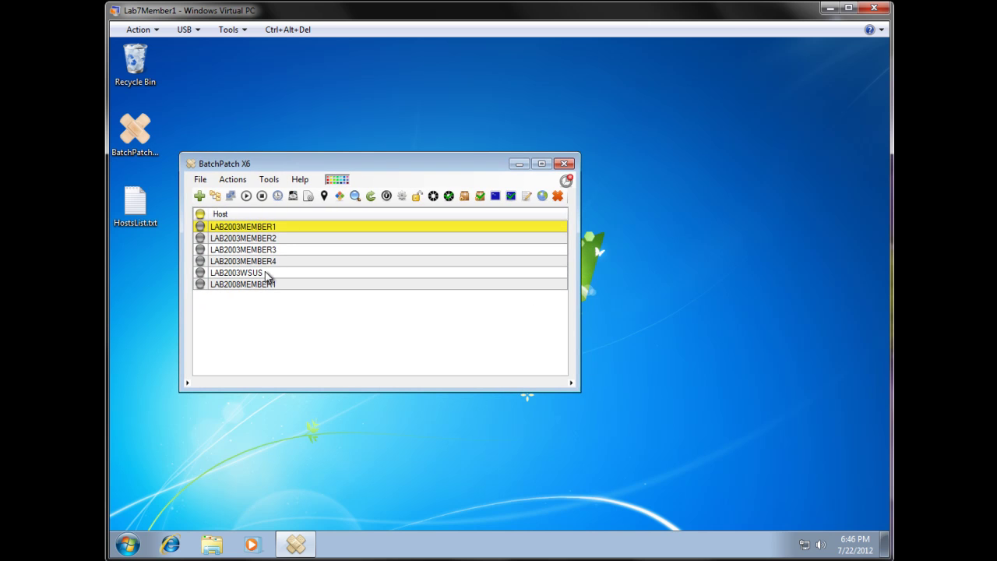
drag(265, 286, 264, 233)
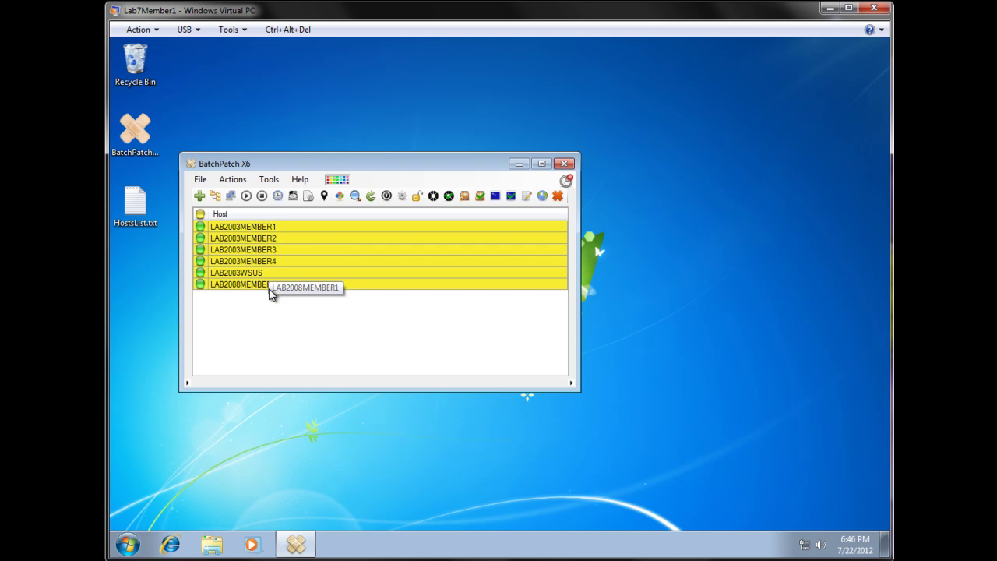
Run Windows updates > Check for available updates on all six selected hosts
right_click(228, 238)
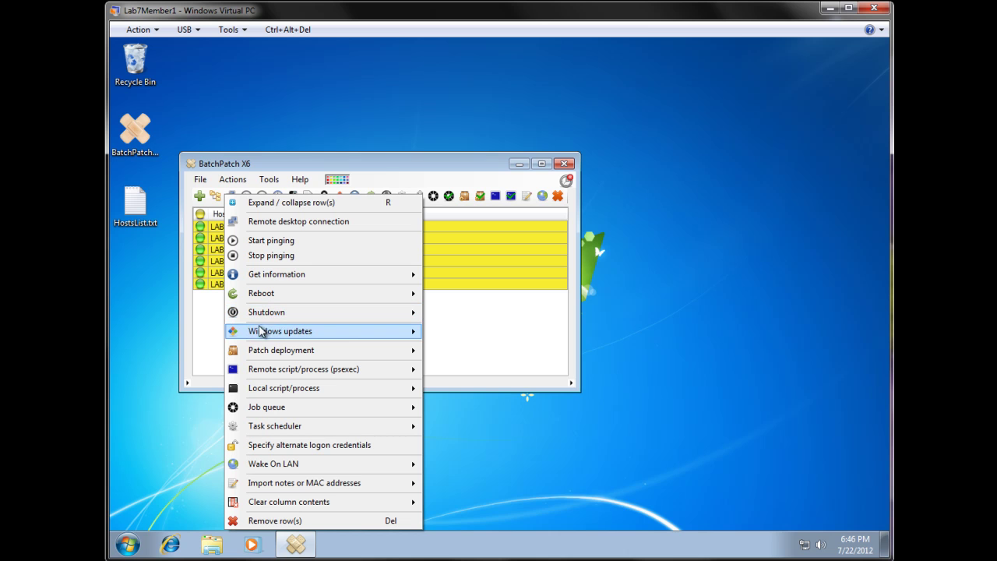
mouse_move(294, 335)
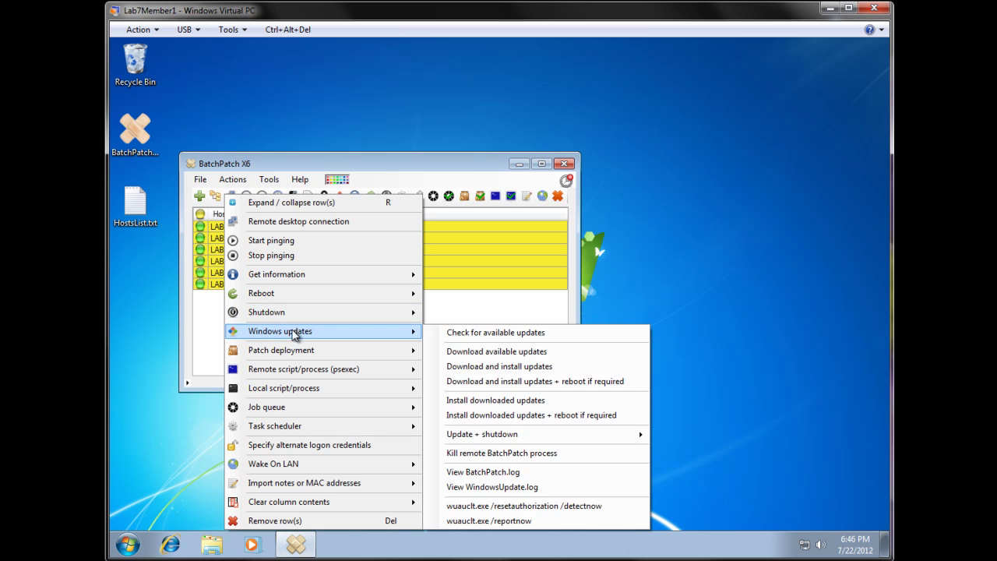
click(481, 337)
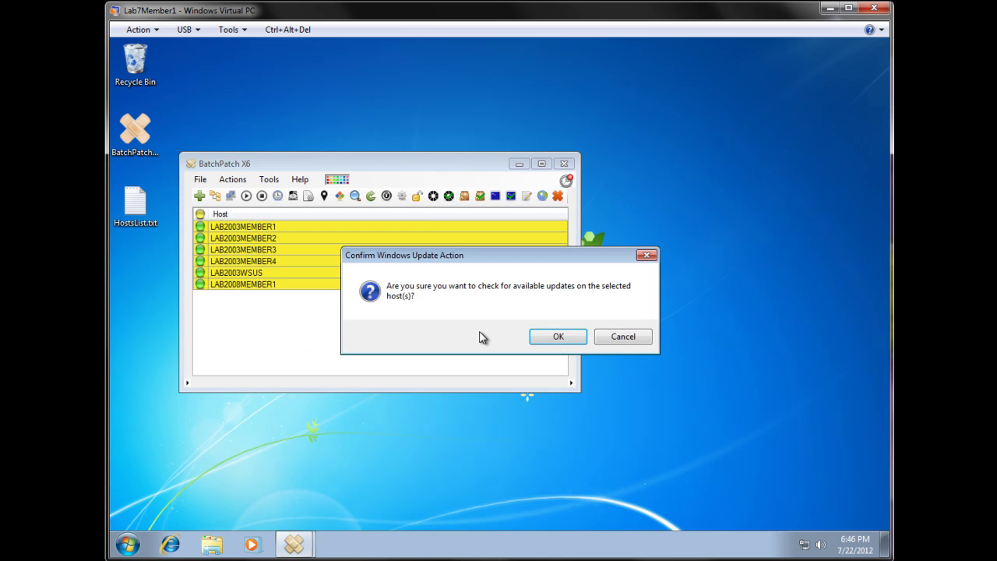
click(545, 346)
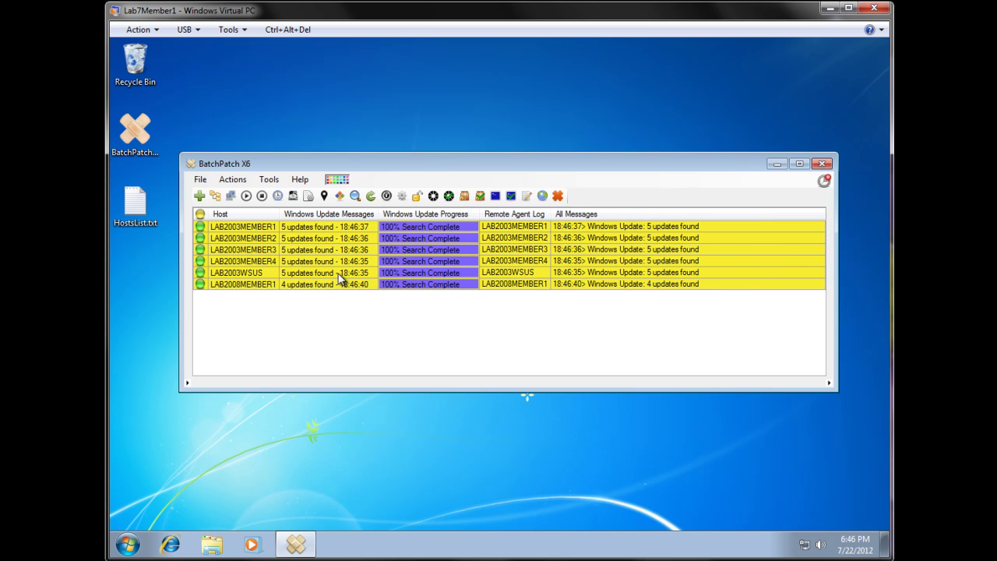
Read LAB2003MEMBER3's remote agent log of five pending security updates, then reselect all six hosts
drag(382, 167, 371, 160)
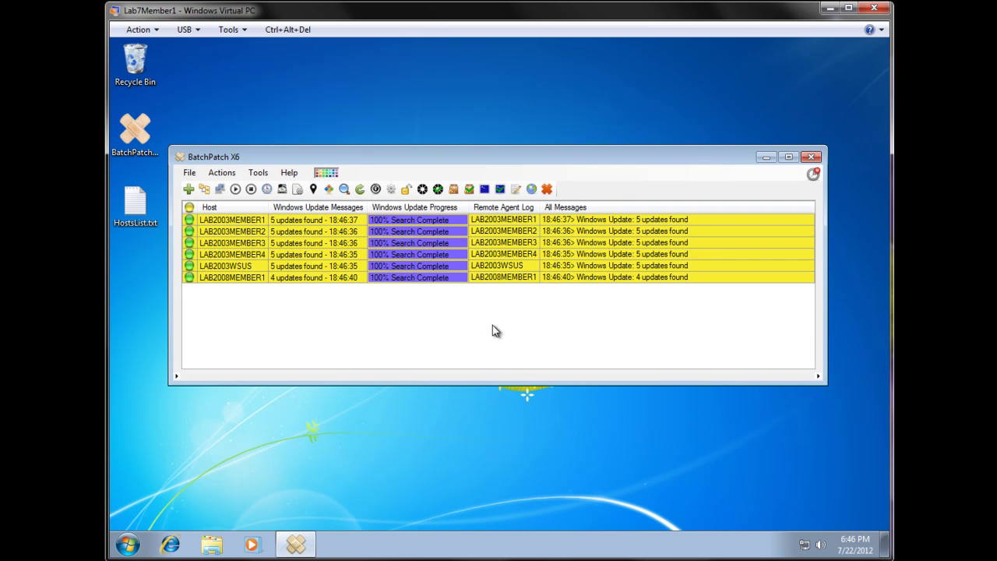
mouse_move(475, 245)
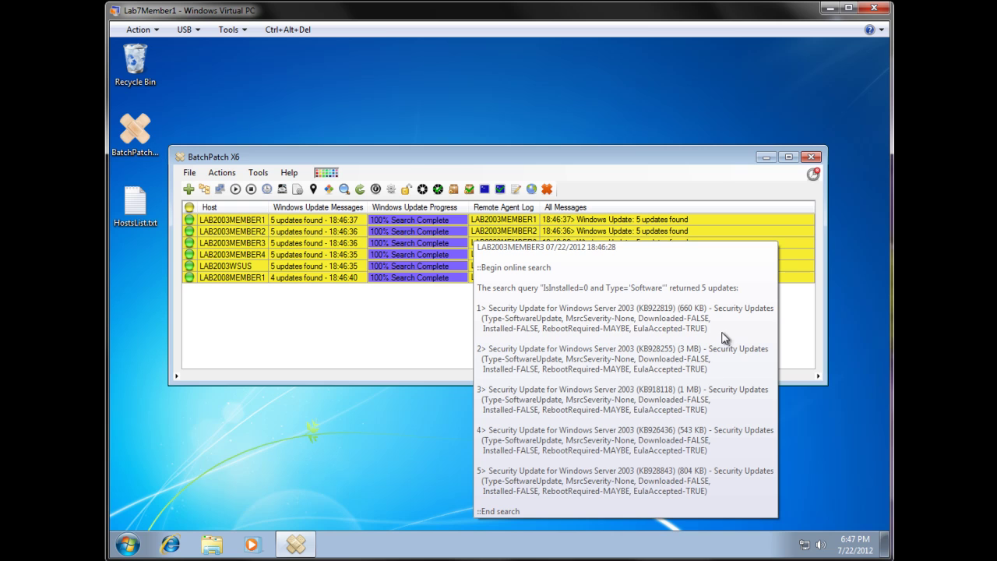
click(794, 303)
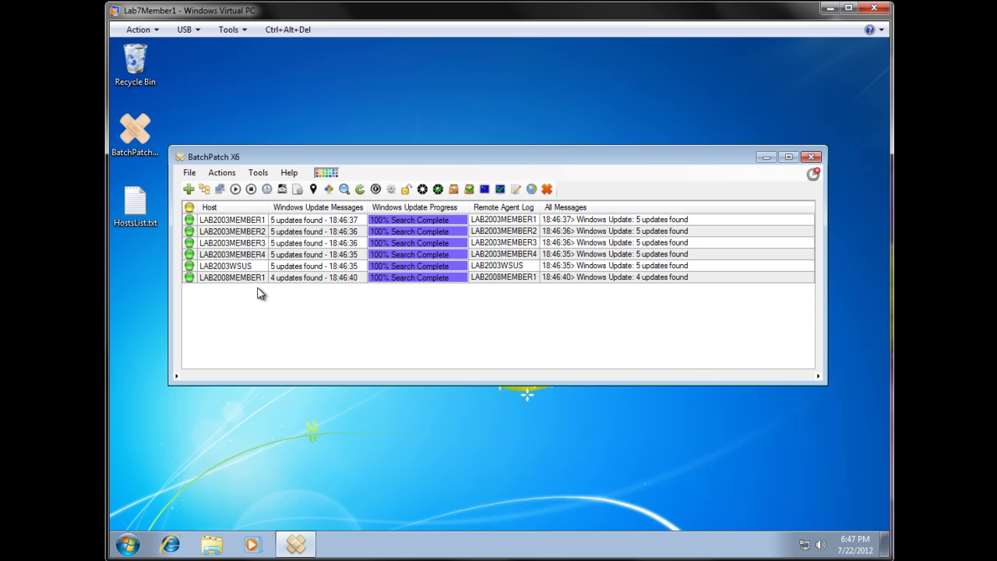
drag(251, 281, 252, 221)
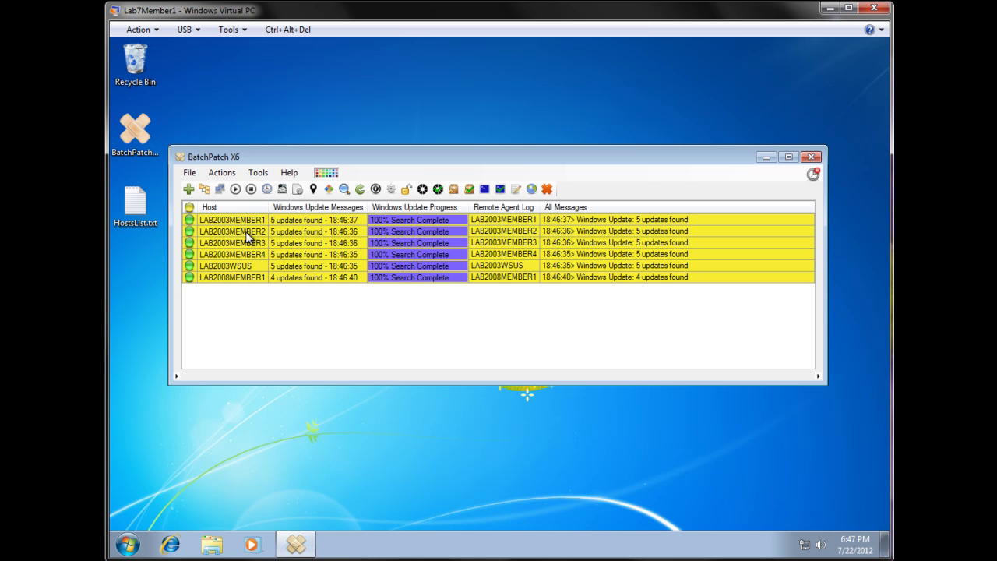
Run 'Download and install updates + reboot if required' on the selected hosts and confirm
right_click(242, 232)
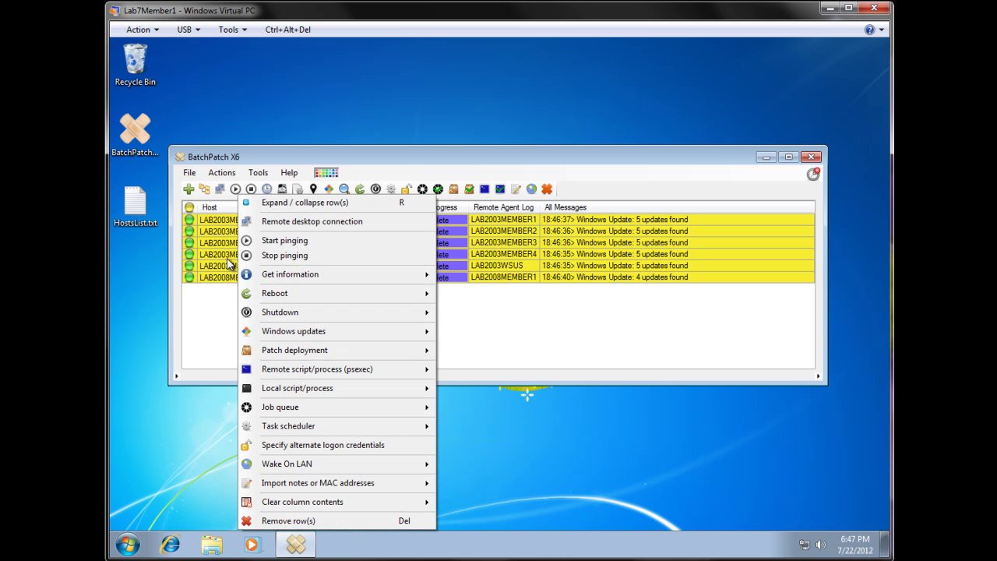
mouse_move(341, 335)
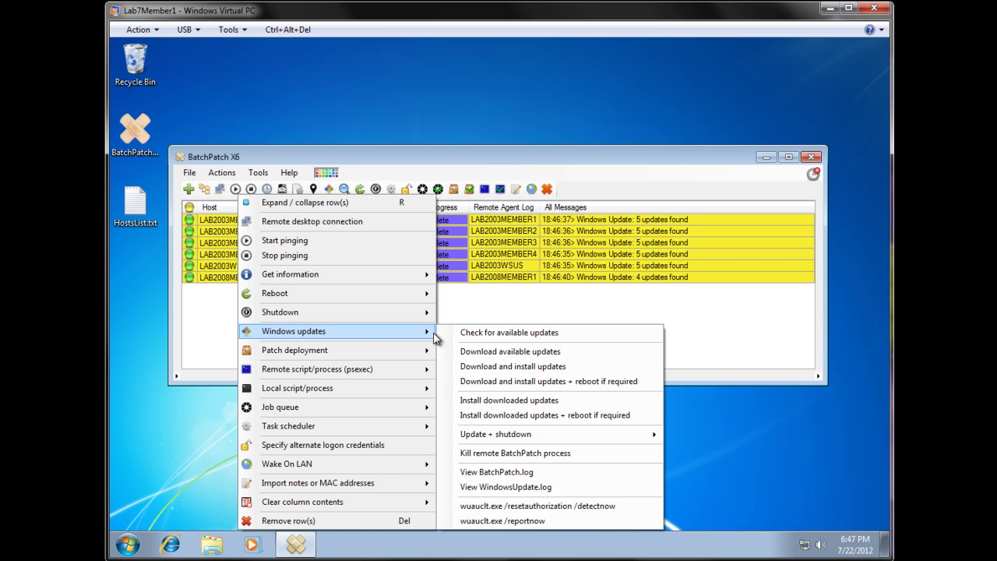
click(555, 384)
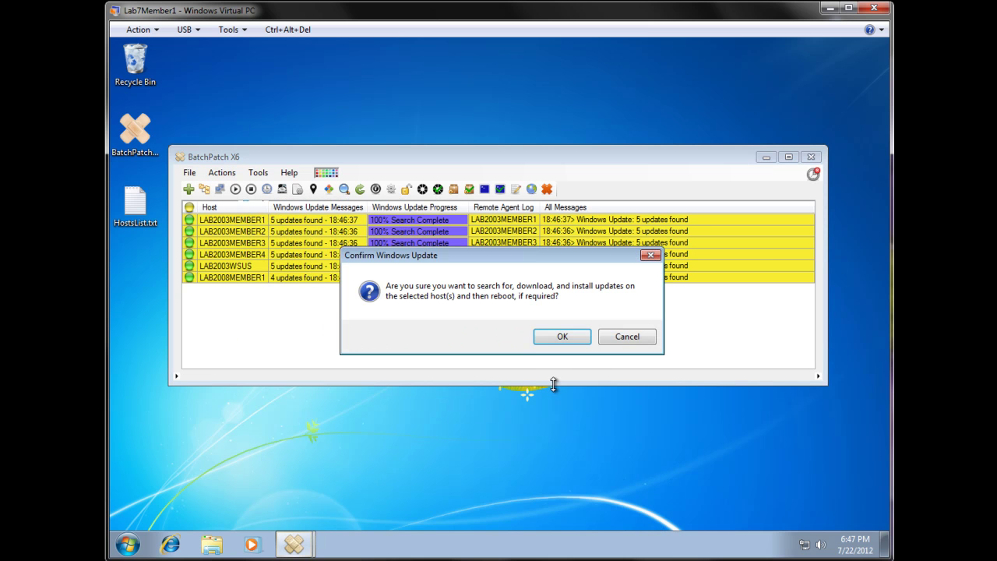
click(557, 338)
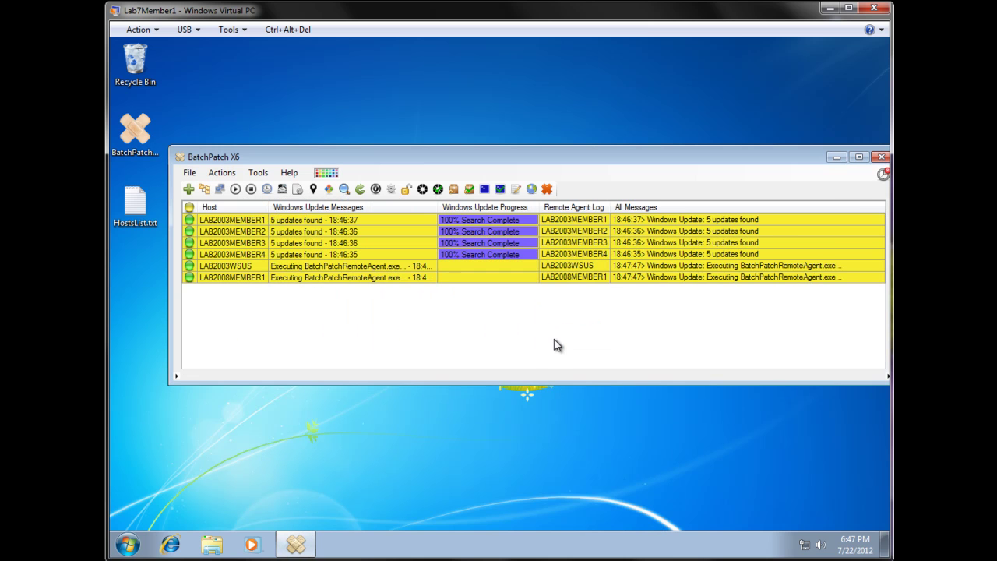
Deselect all host rows while installs progress until LAB2008MEMBER1 reaches 100% and reboots
drag(507, 164, 468, 170)
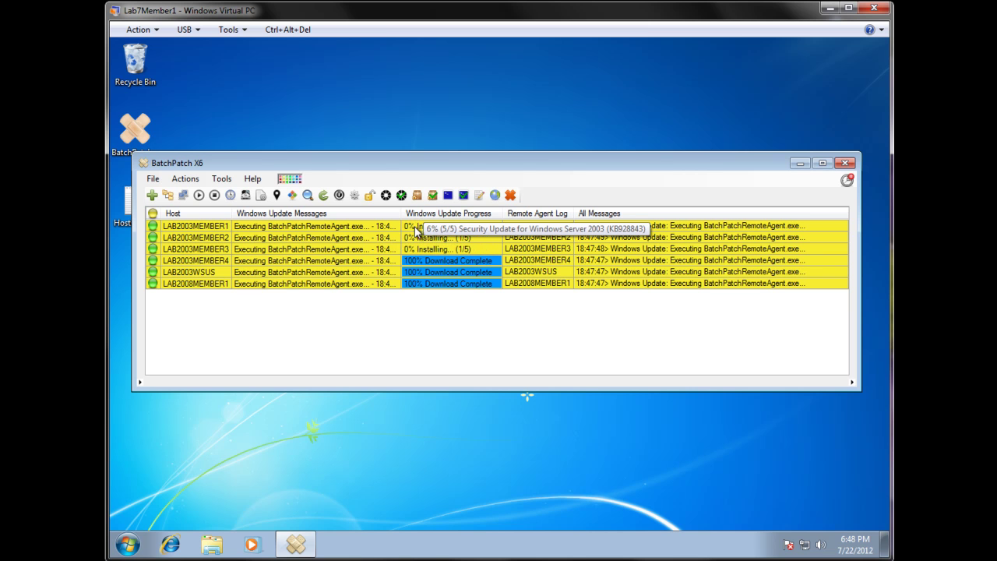
click(322, 300)
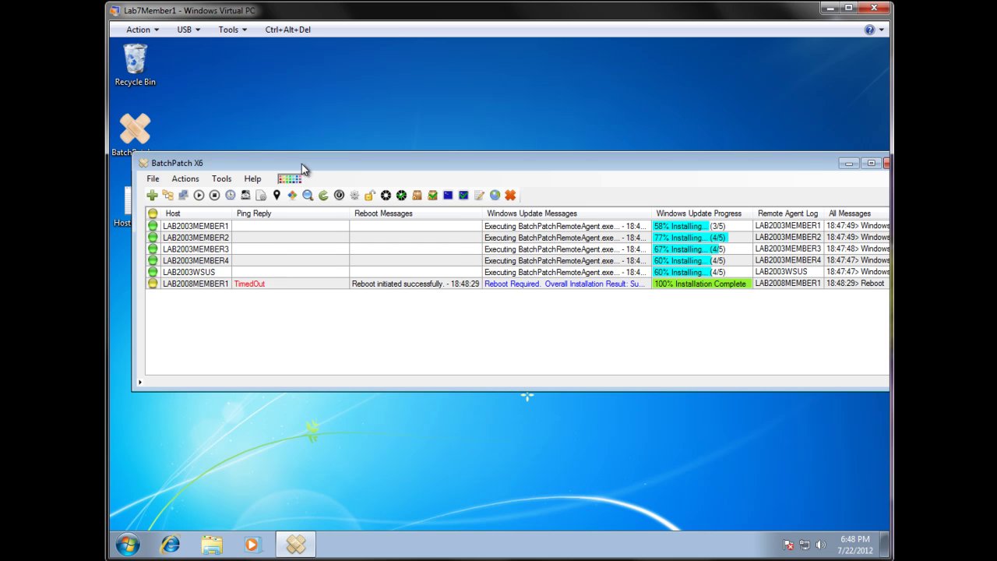
Wait until all six hosts show 100% Installation Complete with reboots initiated
drag(302, 164, 288, 136)
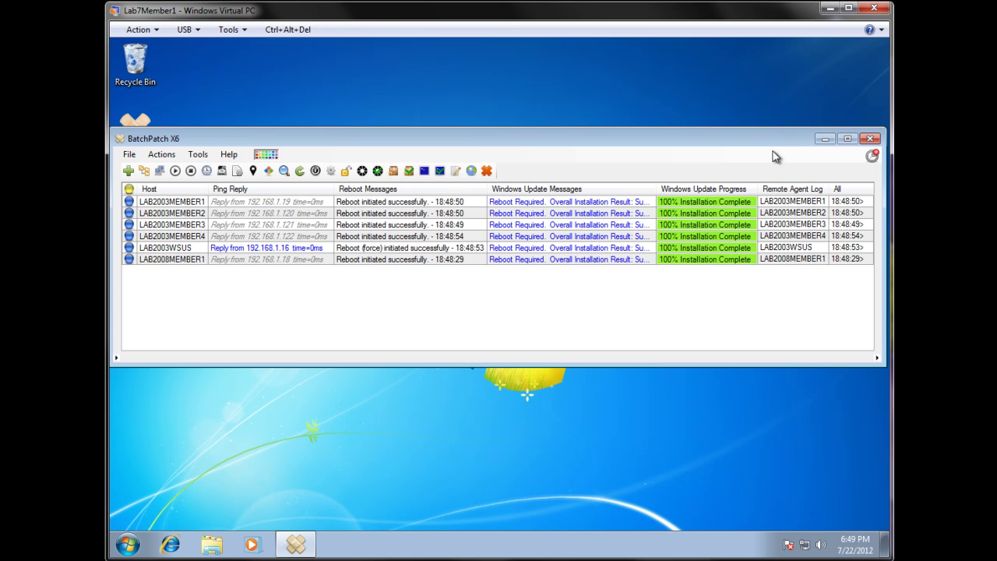
Read LAB2003MEMBER1's remote agent log summary, then select the LAB2003MEMBER1 row
mouse_move(762, 202)
click(204, 202)
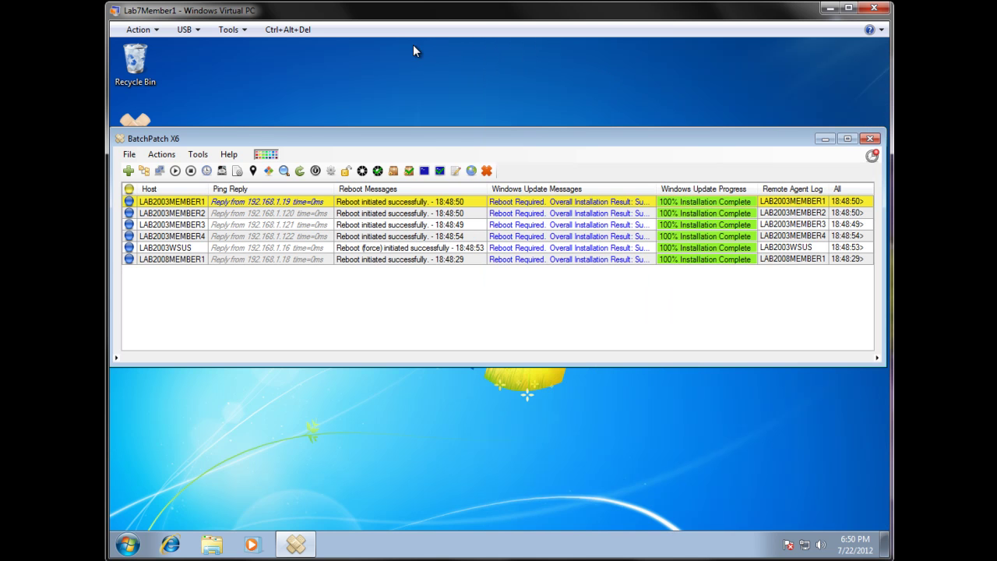
click(284, 173)
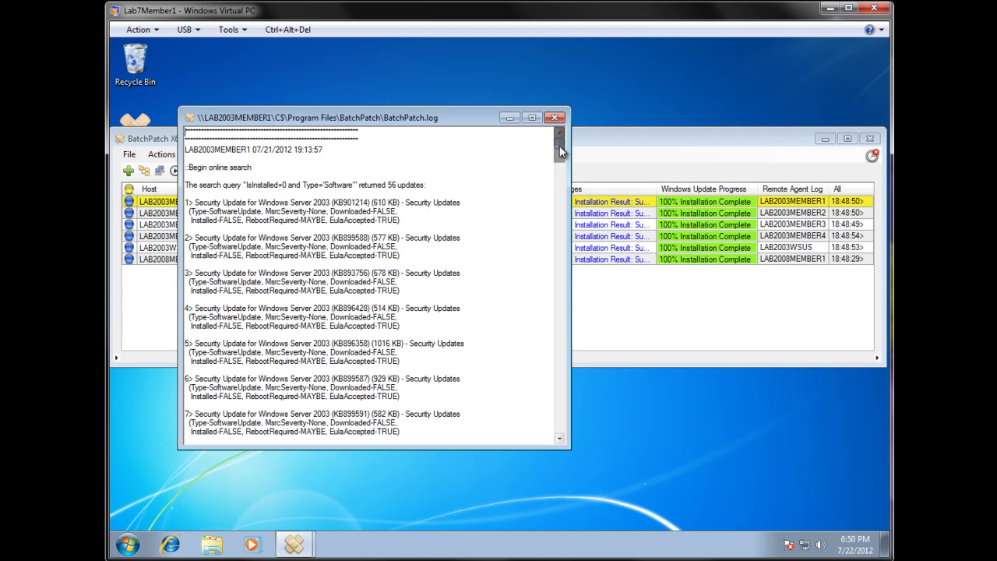
drag(559, 138, 639, 518)
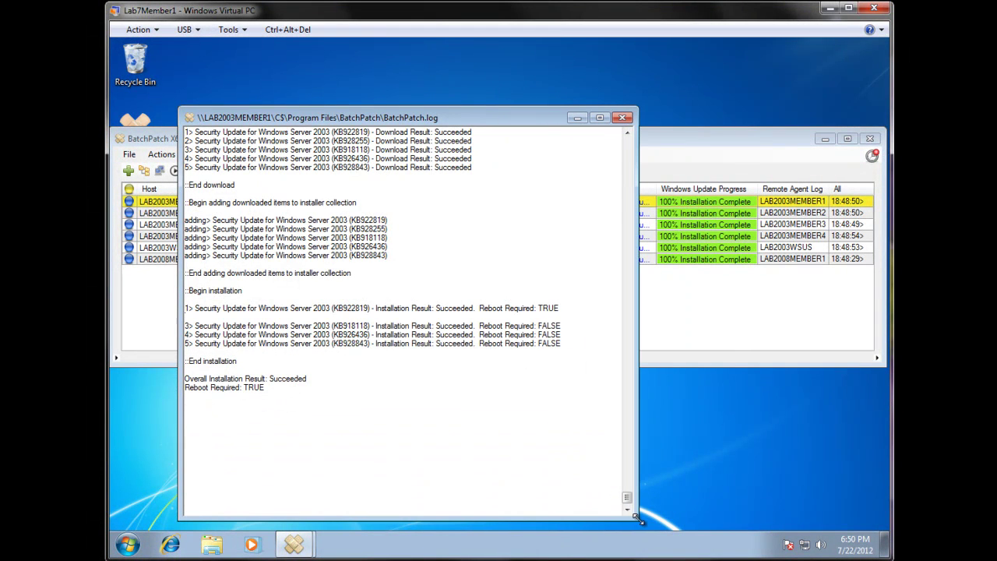
scroll(371, 387, up, 10)
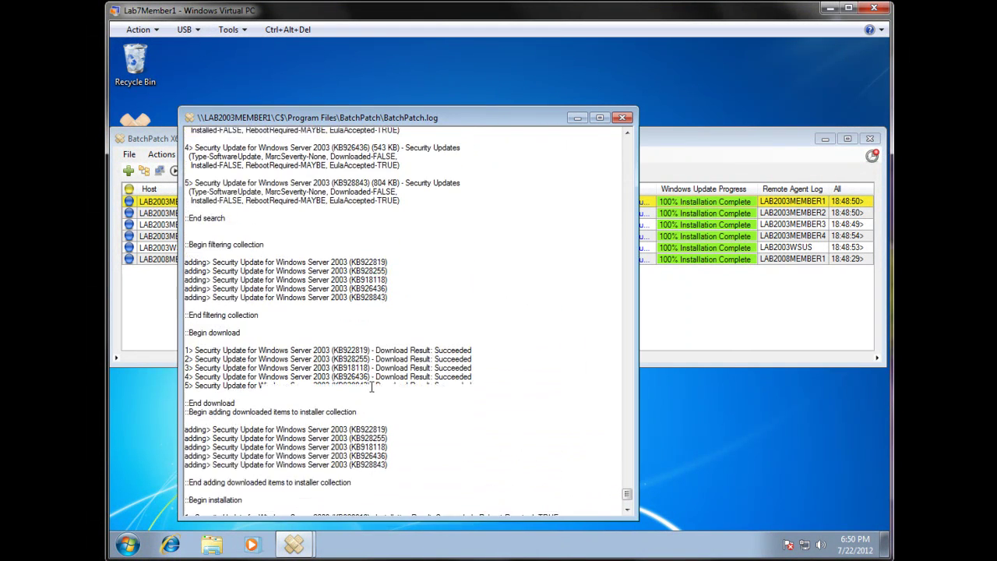
scroll(372, 387, up, 5)
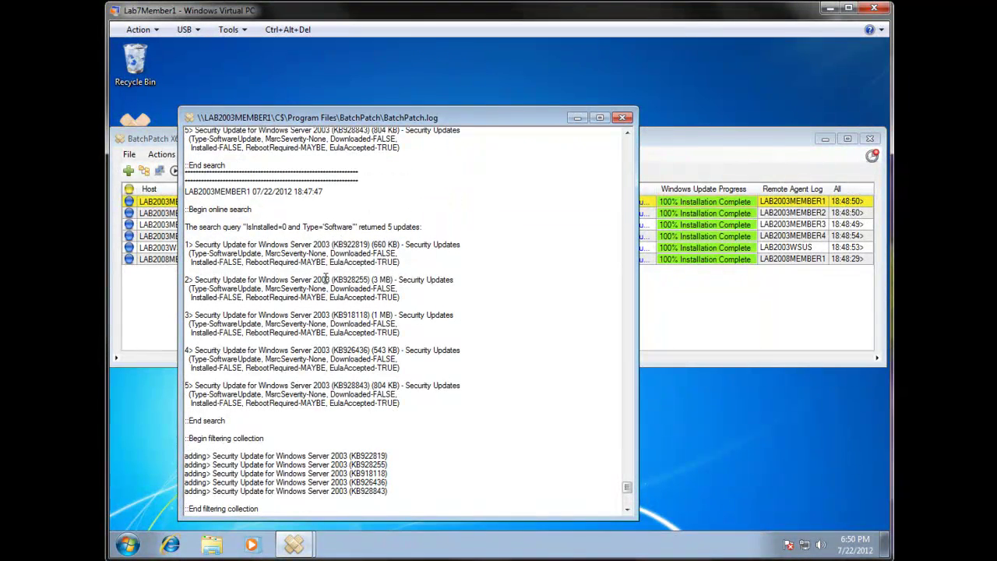
drag(186, 192, 344, 194)
click(344, 194)
scroll(375, 269, down, 2)
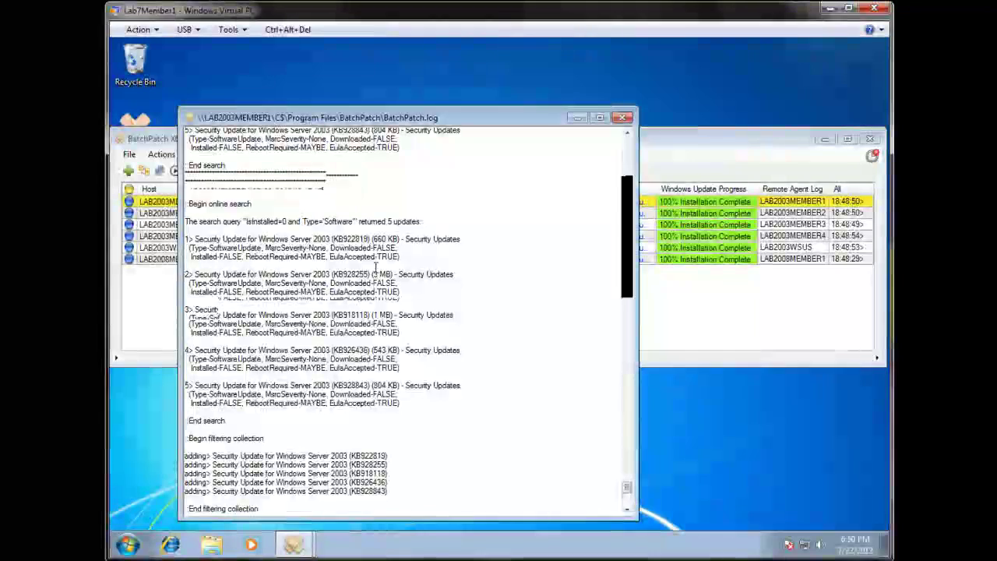
scroll(374, 271, down, 9)
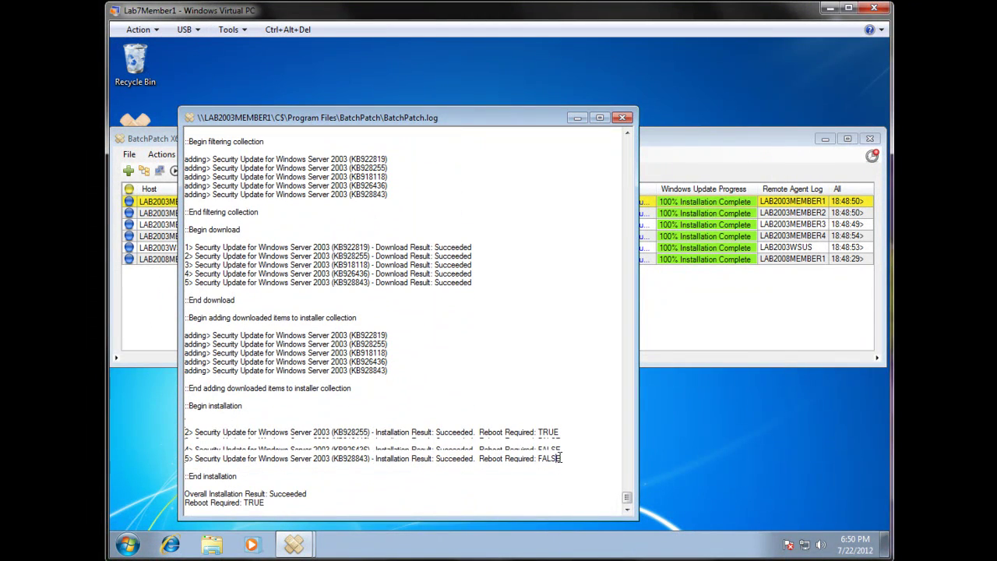
drag(561, 459, 345, 428)
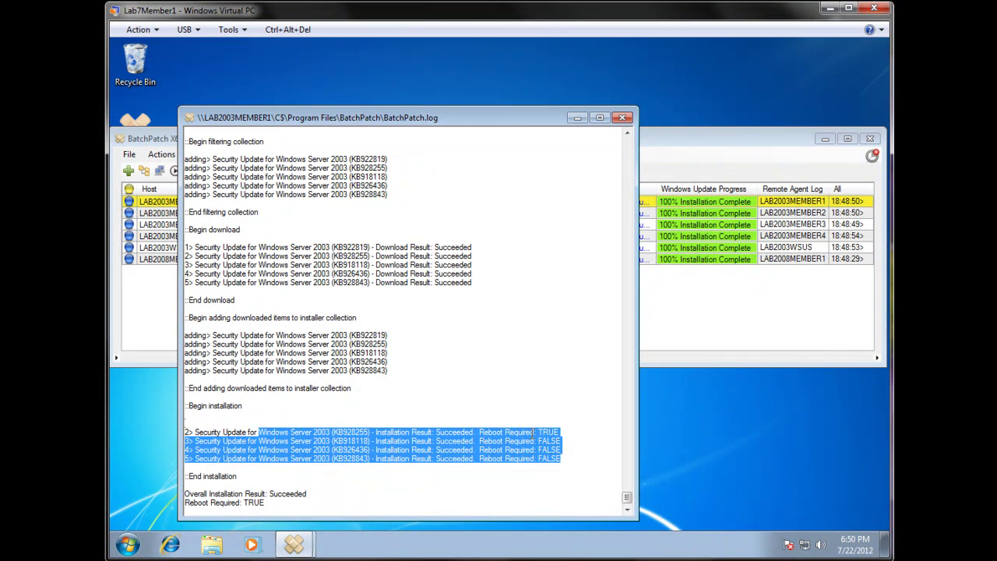
click(579, 434)
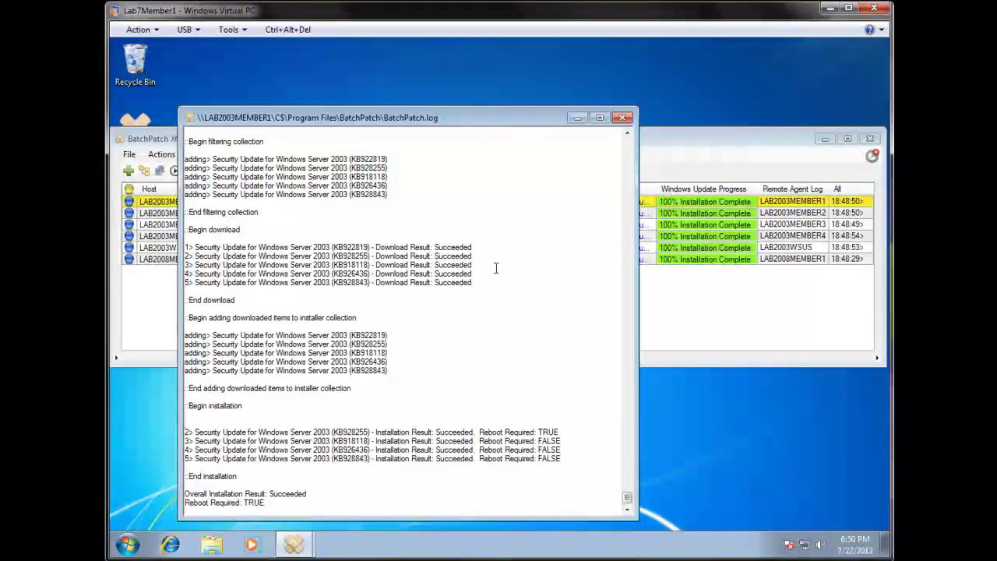
click(623, 118)
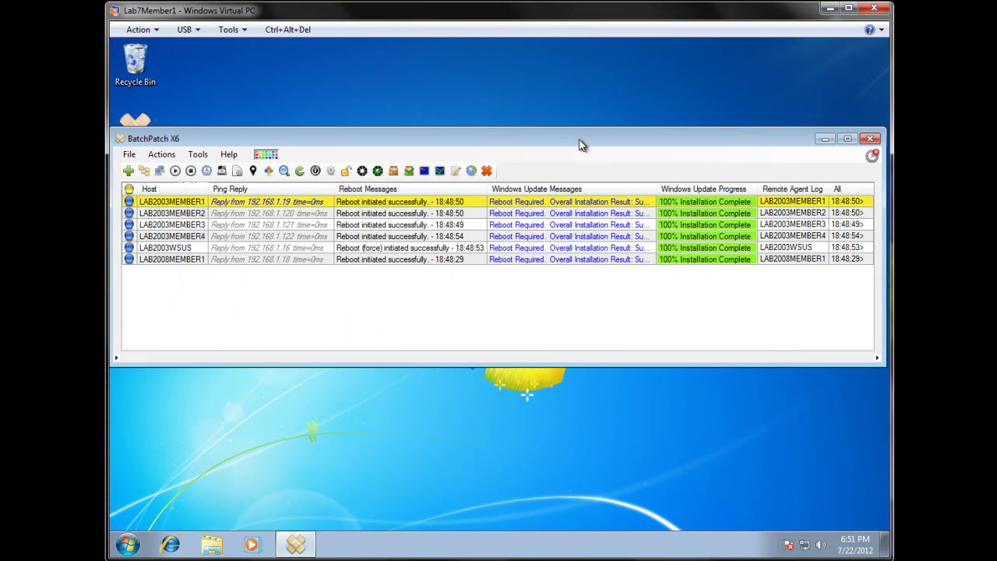
drag(583, 143, 585, 137)
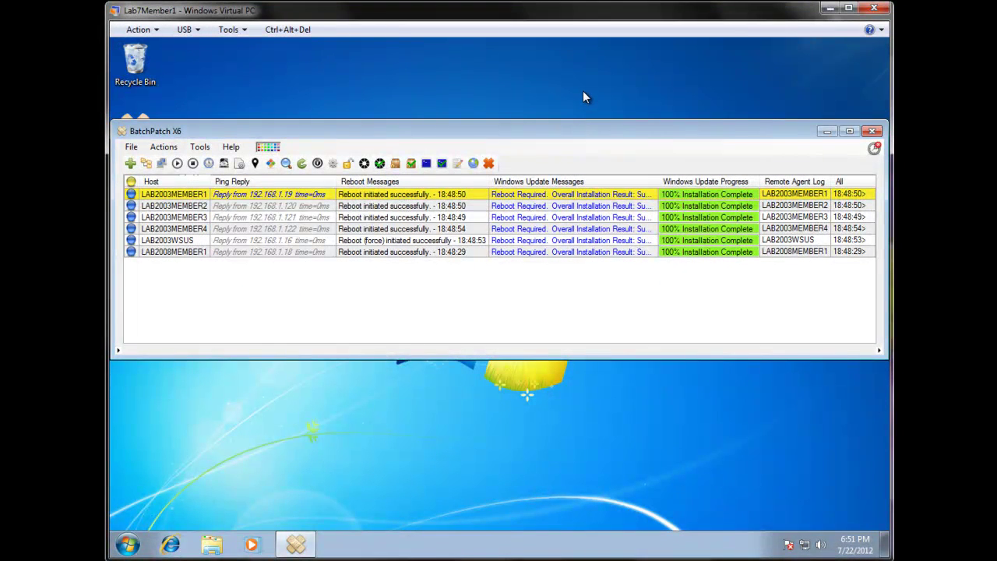